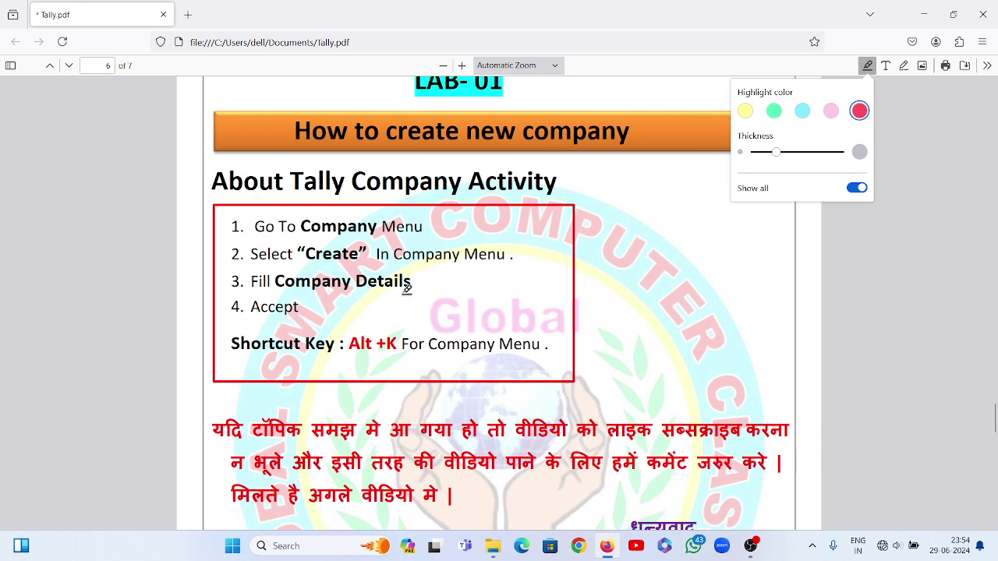
Look over the LAB-01 'How to create new company' page in Tally.pdf, then minimise Firefox
scroll(397, 294, "down", 3)
scroll(400, 296, "up", 6)
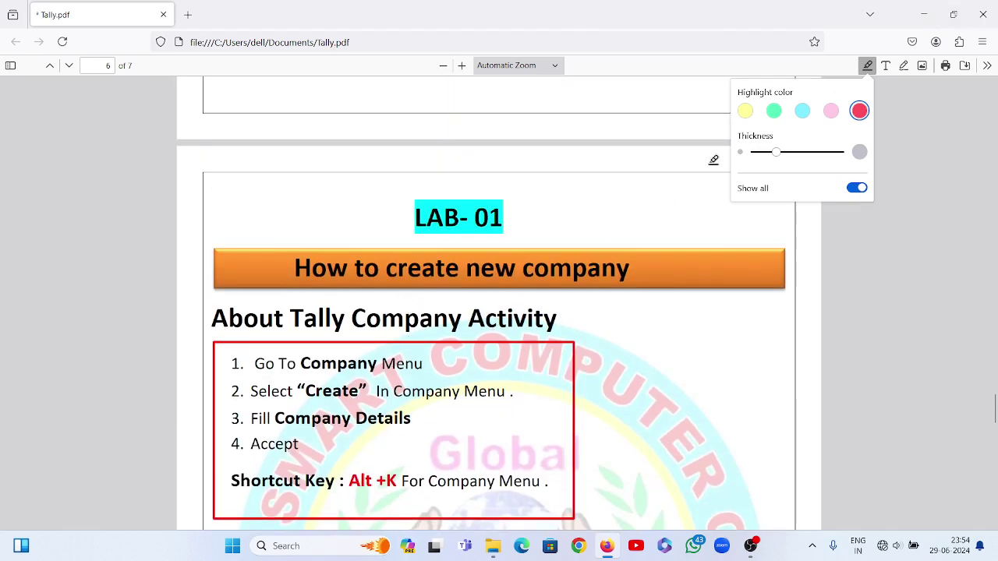
left_click(924, 14)
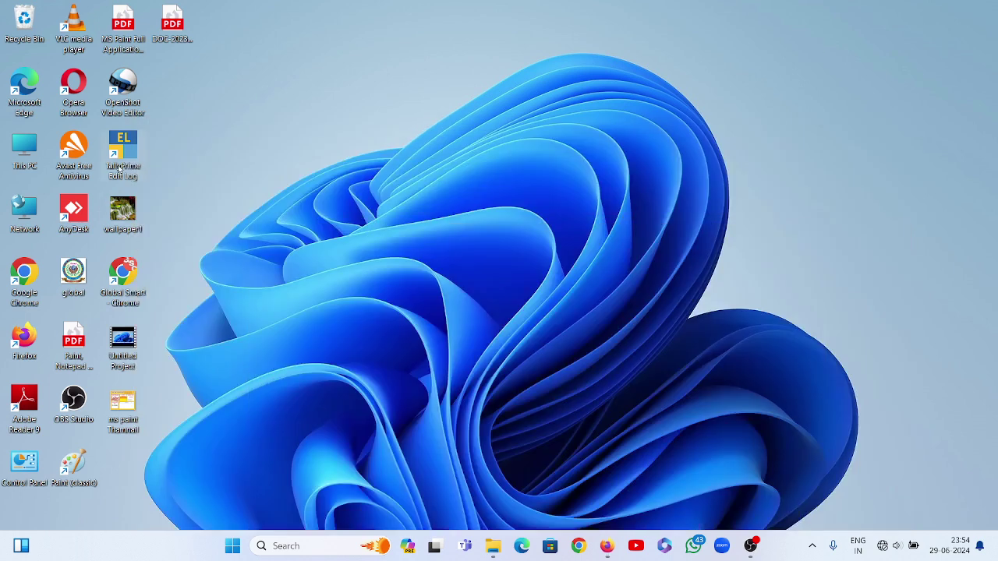
Launch TallyPrime from the desktop and continue in Educational Mode to reach the Gateway of Tally
double_click(123, 152)
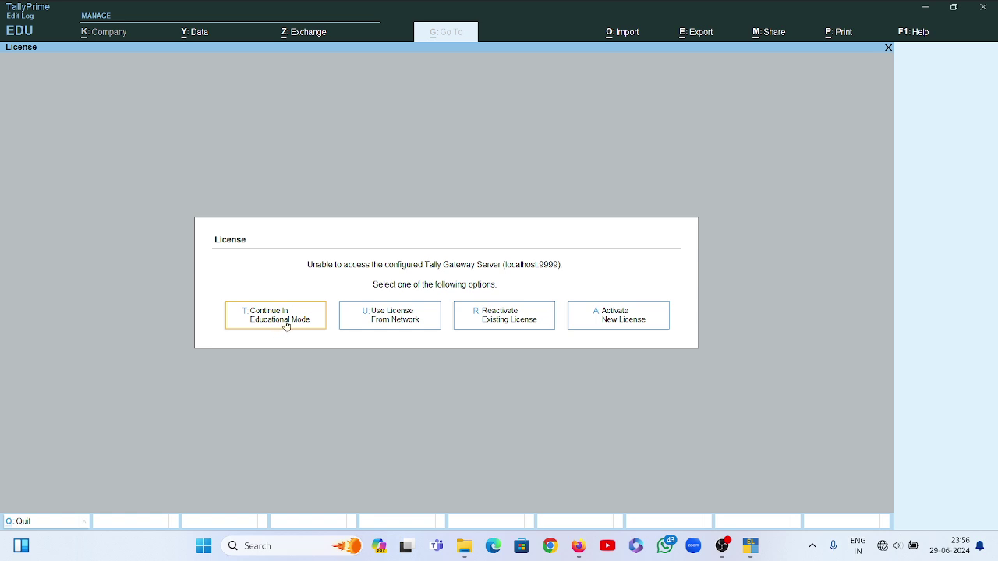
left_click(286, 326)
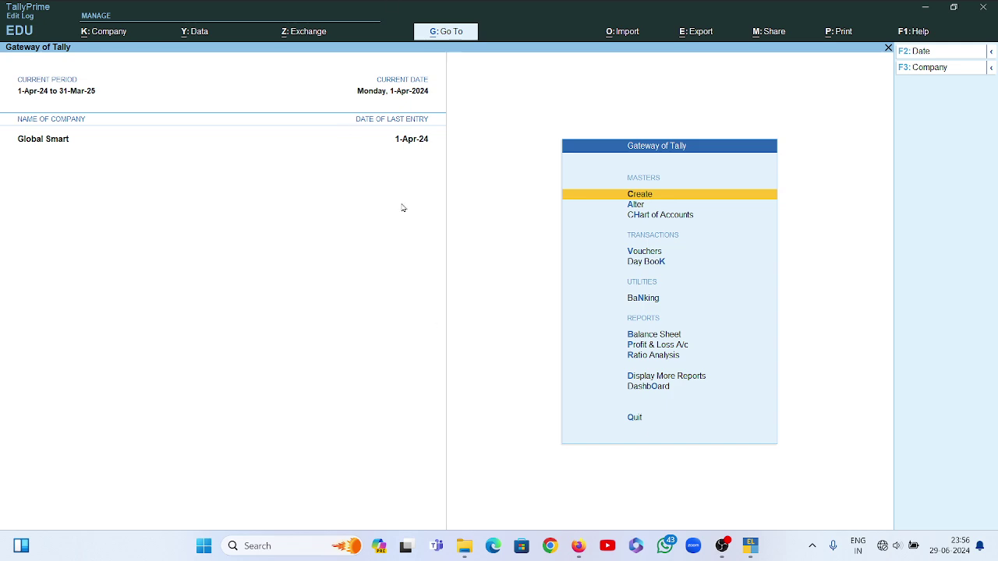
Switch back to the Tally.pdf notes in Firefox from the taskbar preview
mouse_move(753, 552)
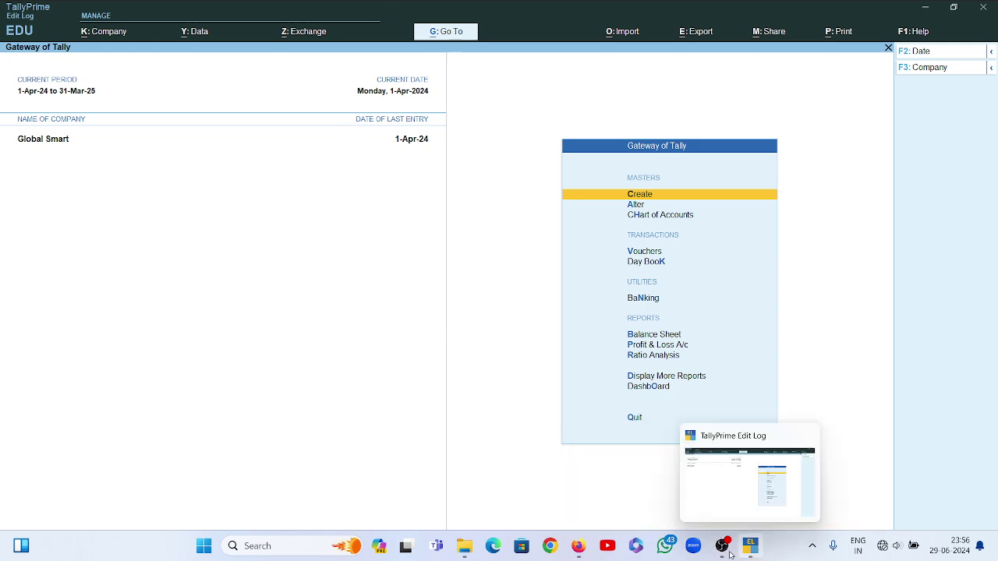
mouse_move(577, 549)
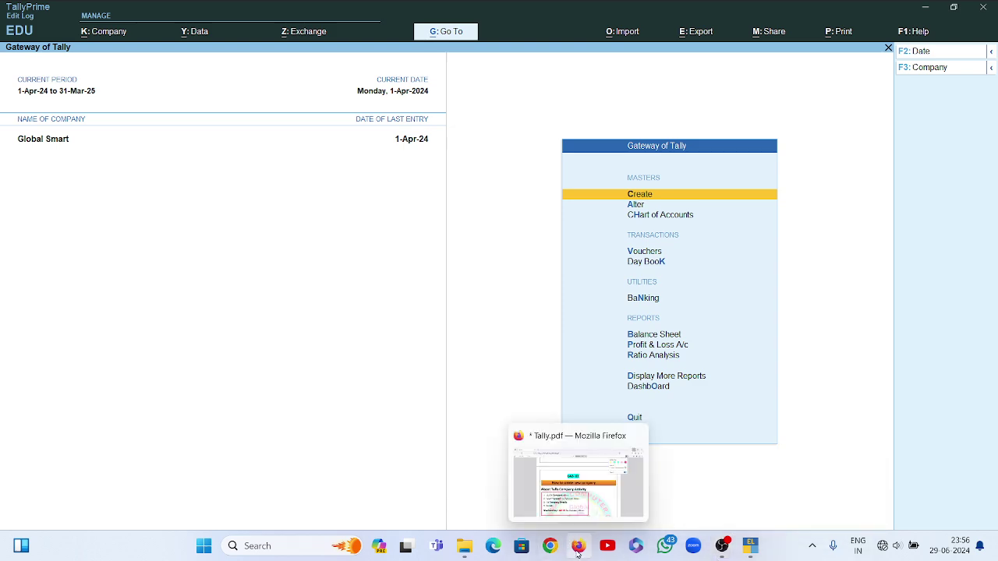
left_click(582, 506)
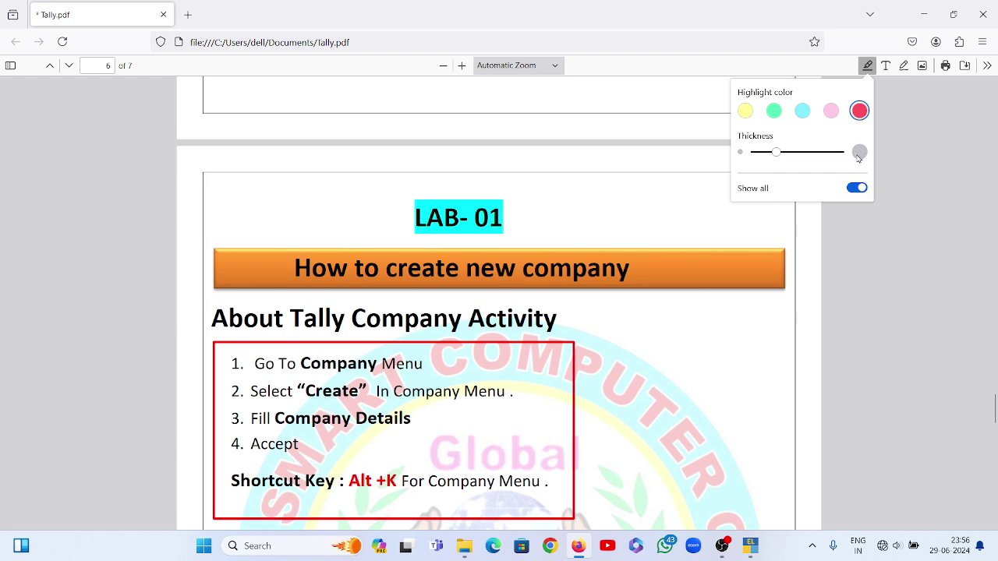
Restore the Tally.pdf window and narrow it so TallyPrime shows beside it
left_click(954, 16)
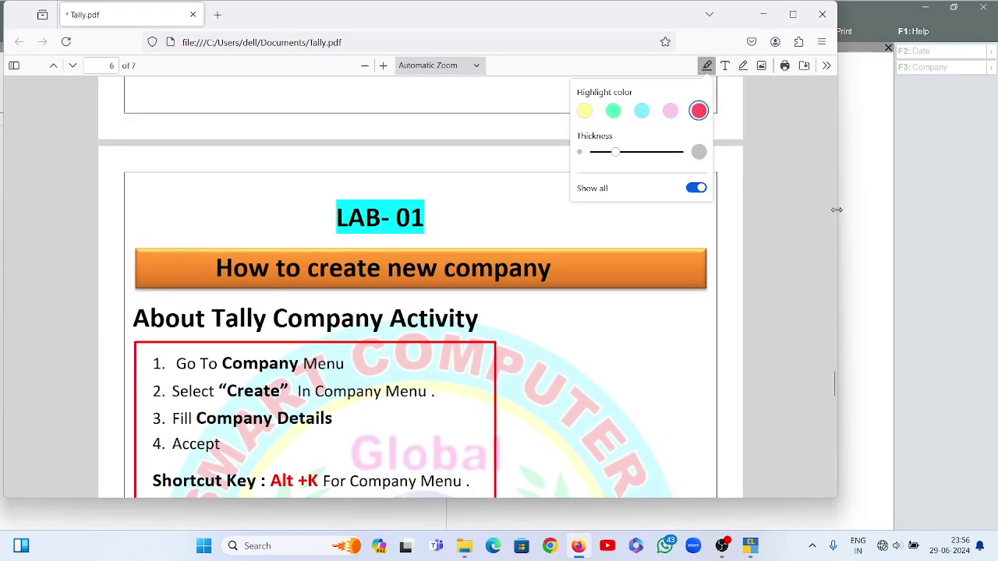
mouse_move(836, 212)
left_mouse_down()
mouse_move(699, 224)
mouse_move(375, 218)
mouse_move(834, 209)
left_mouse_up()
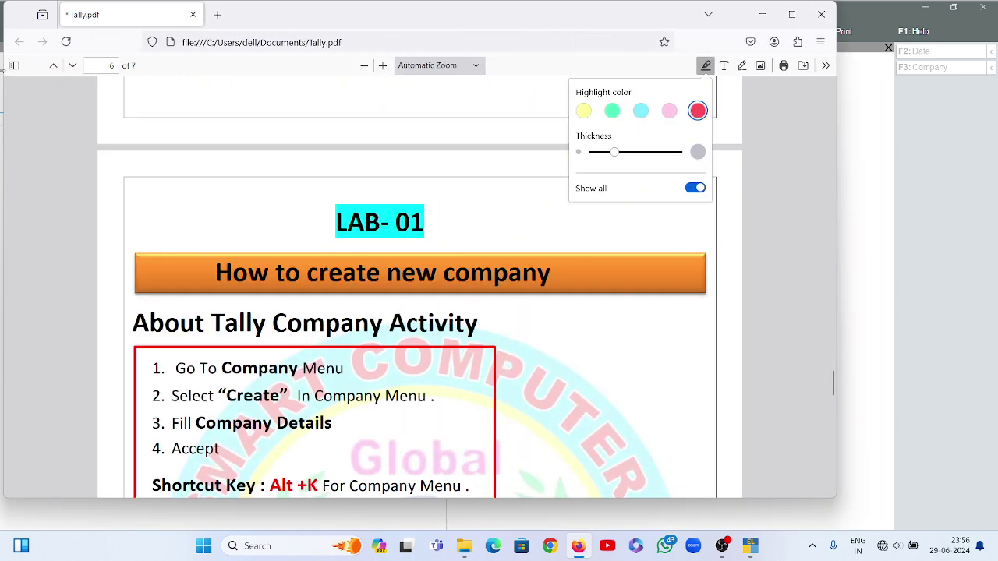
left_click_drag(15, 84, 204, 90)
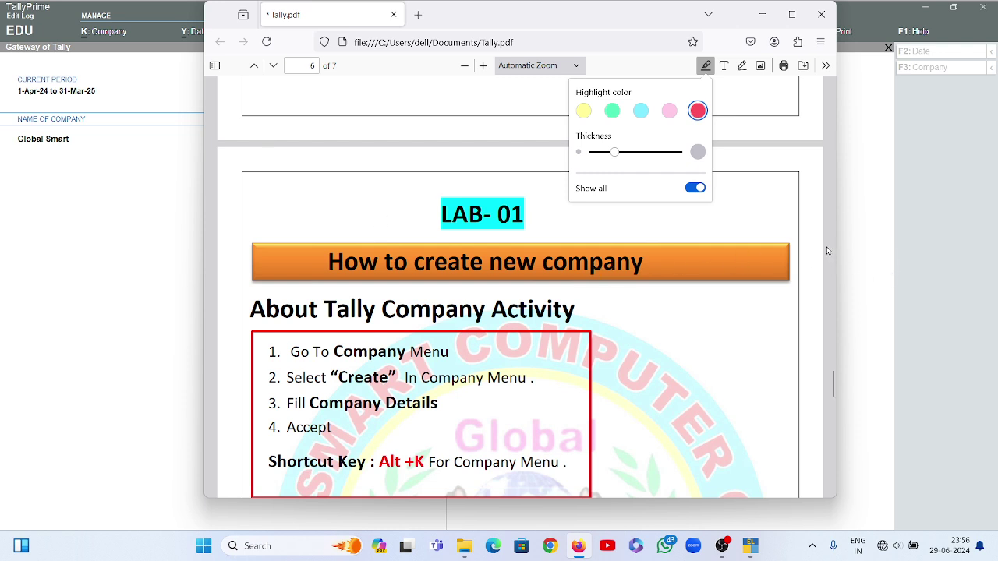
left_click_drag(836, 237, 602, 247)
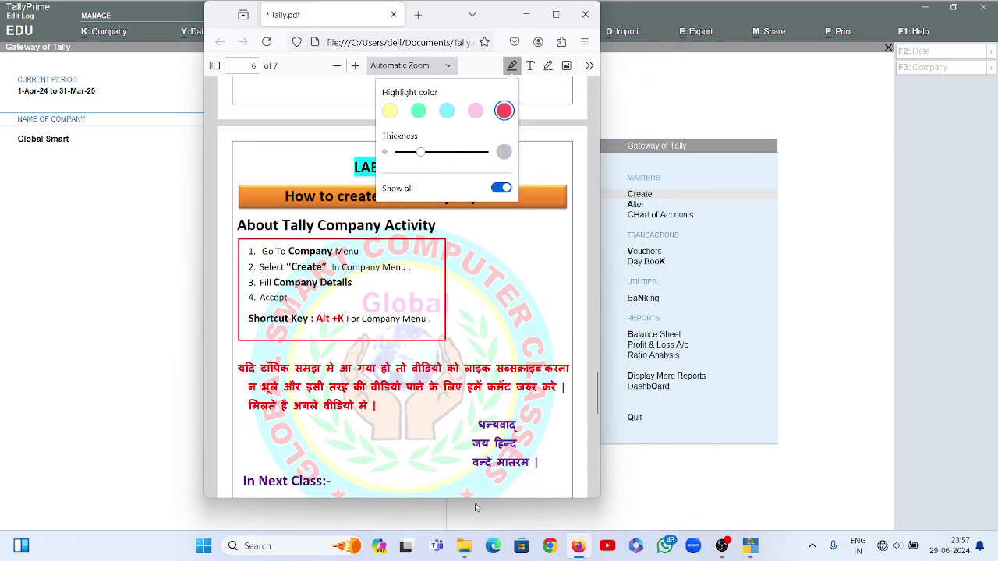
Add a red highlight stroke beside the closing Hindi lines and reposition the PDF window
left_click_drag(461, 496, 456, 435)
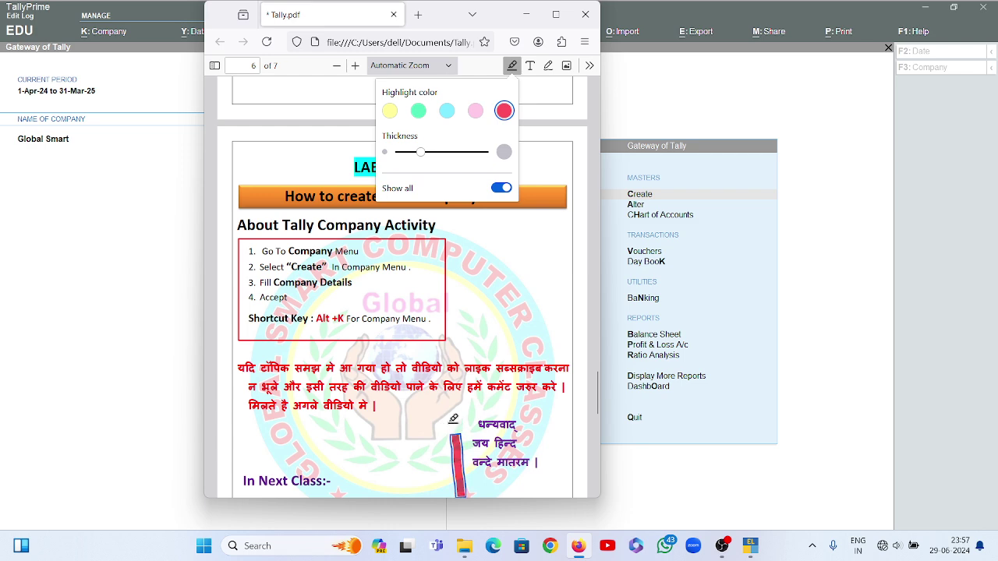
scroll(563, 342, "up", 3)
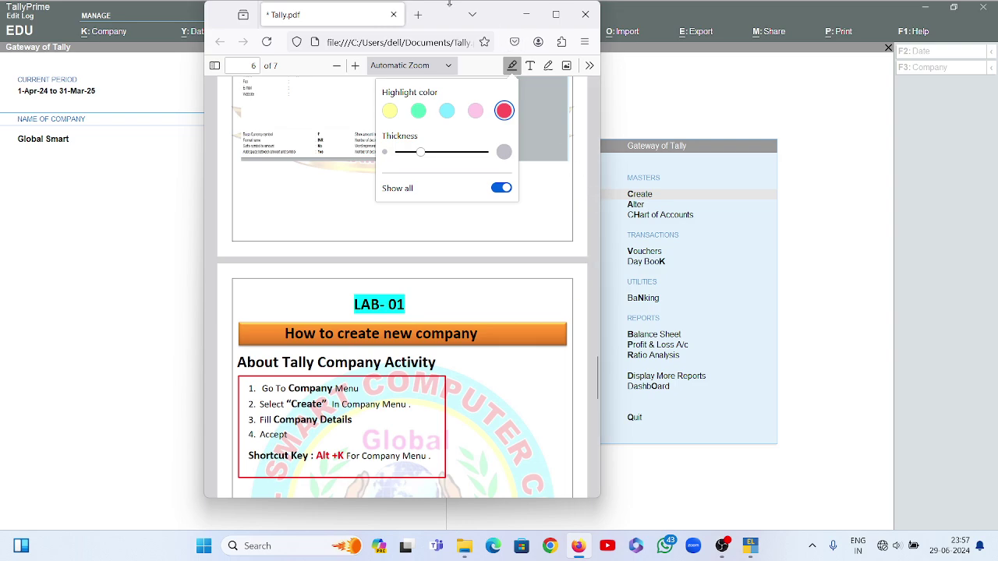
left_click_drag(443, 10, 855, 64)
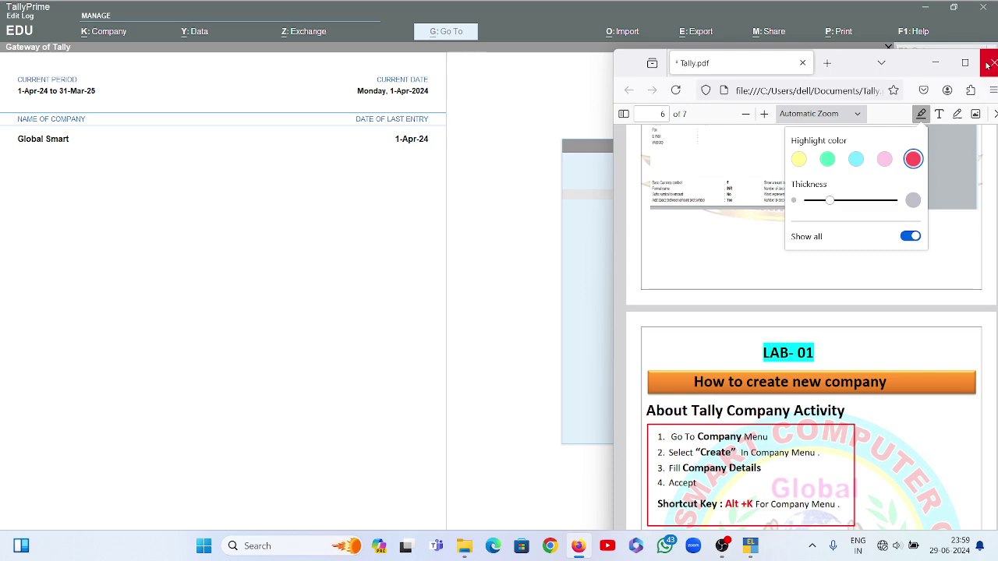
Return to TallyPrime, open Company > Create, and type 'Smart It' as the company name
left_click(935, 62)
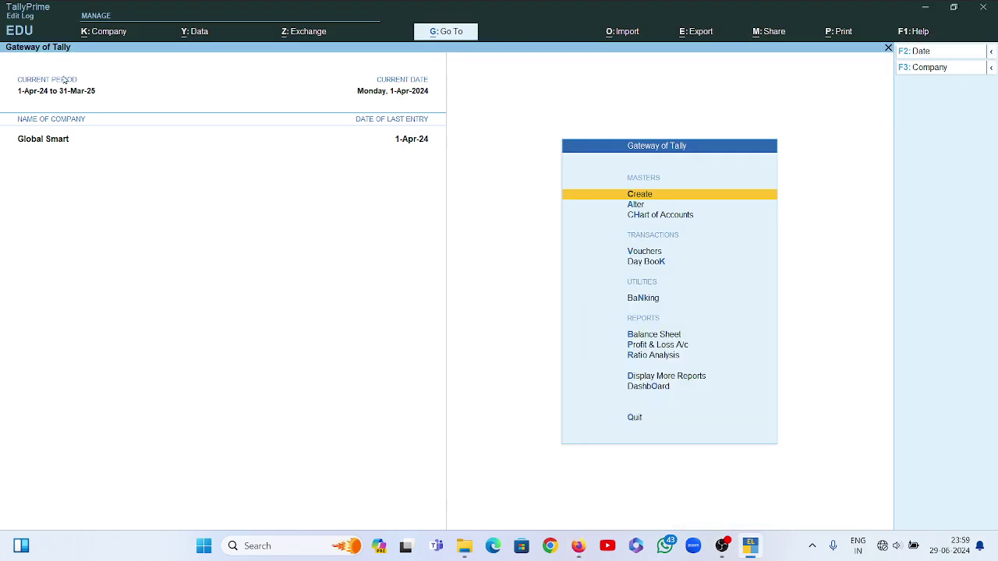
left_click(107, 33)
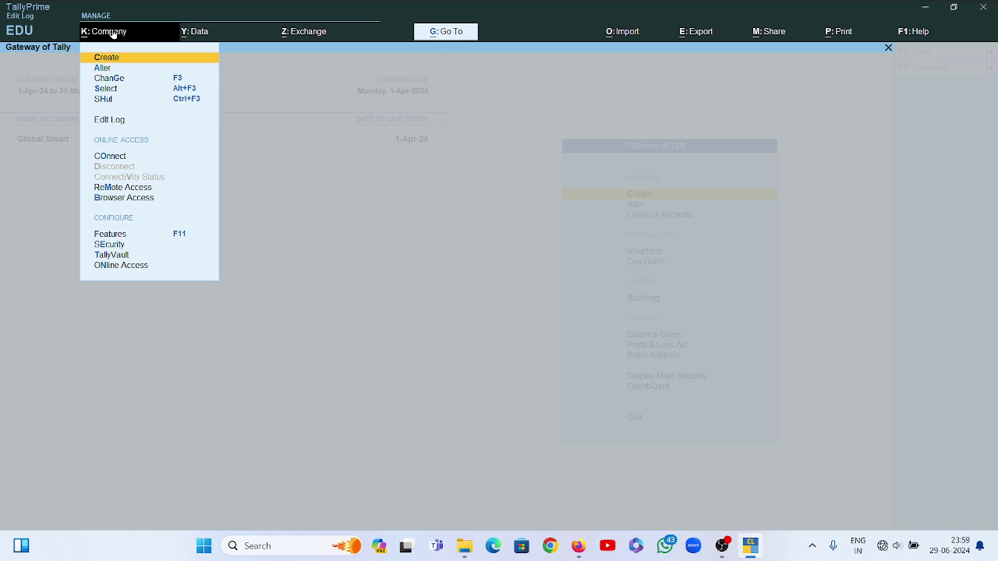
left_click(150, 60)
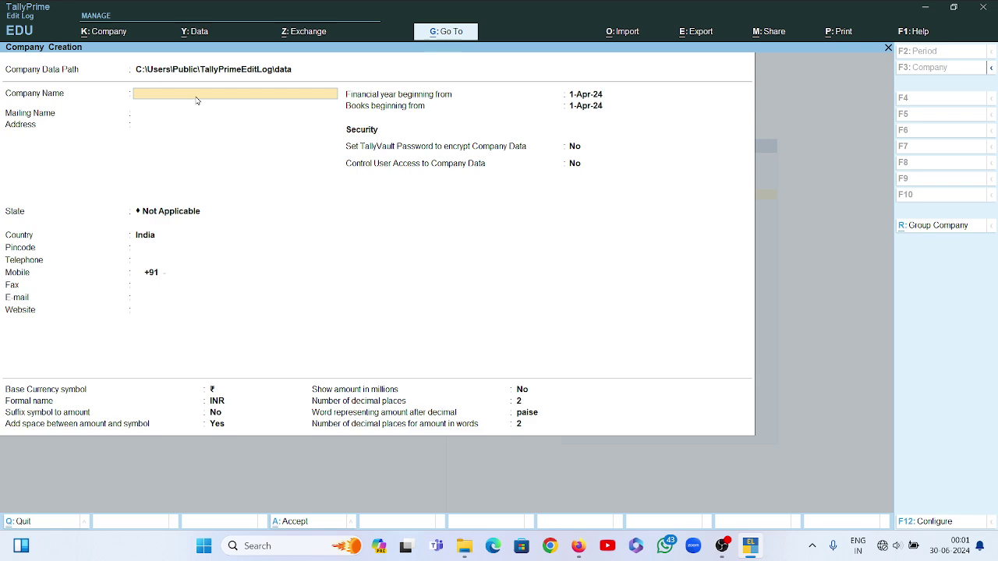
type("Smart It")
Confirm 'Smart It' as the Company Name and accept it as the Mailing Name
key("Return")
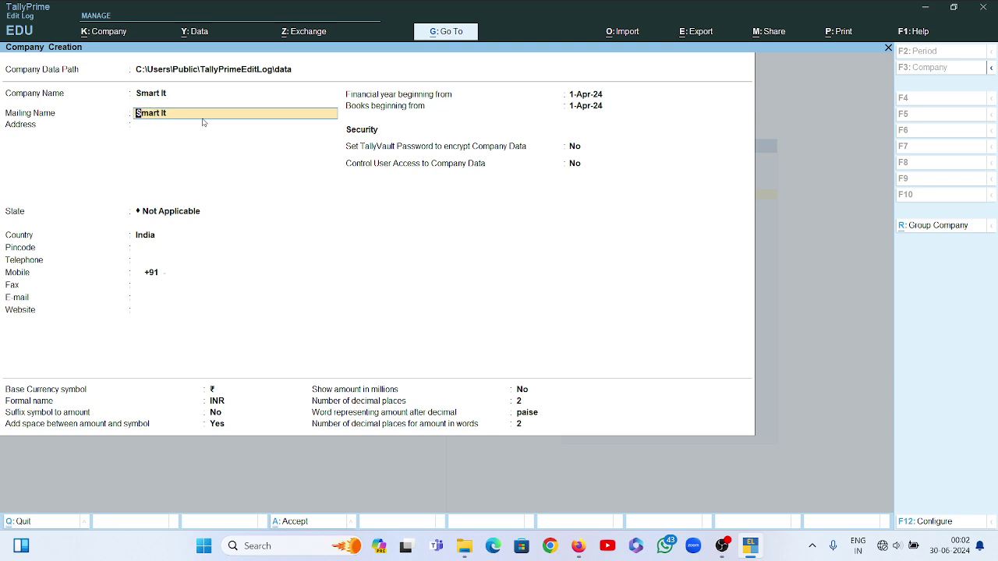
key("Return")
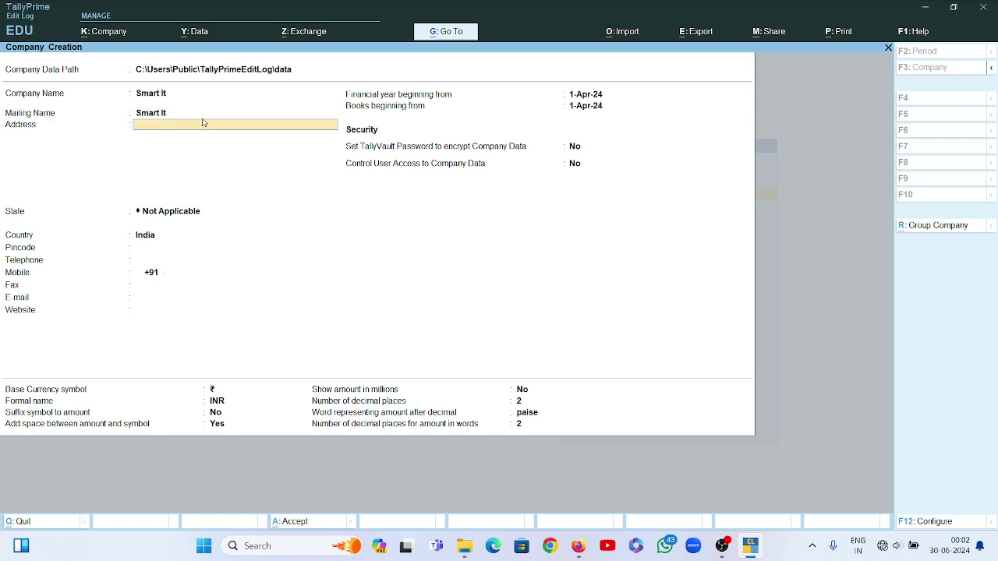
Enter the company's street address and move on to the State field
key("Return")
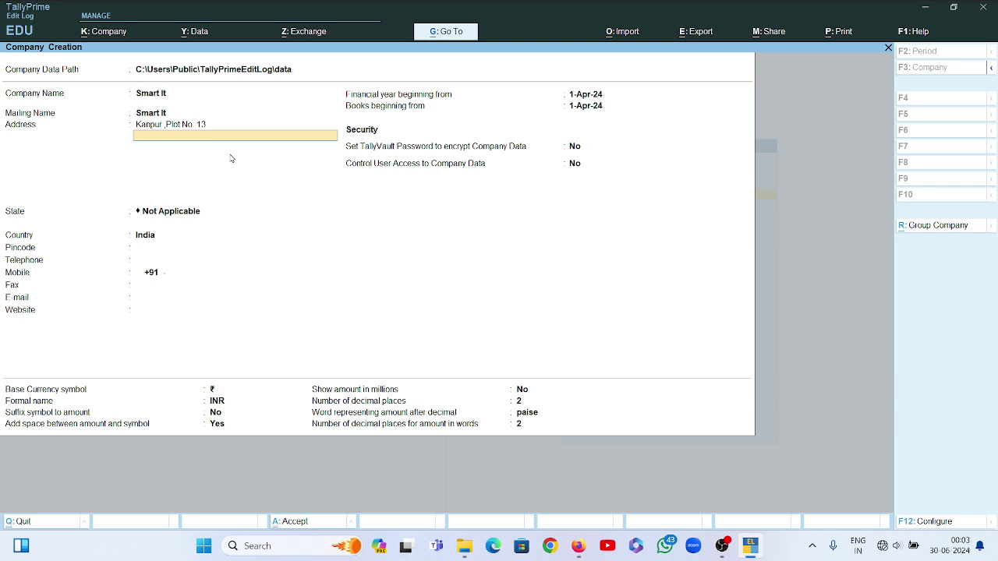
key("Return")
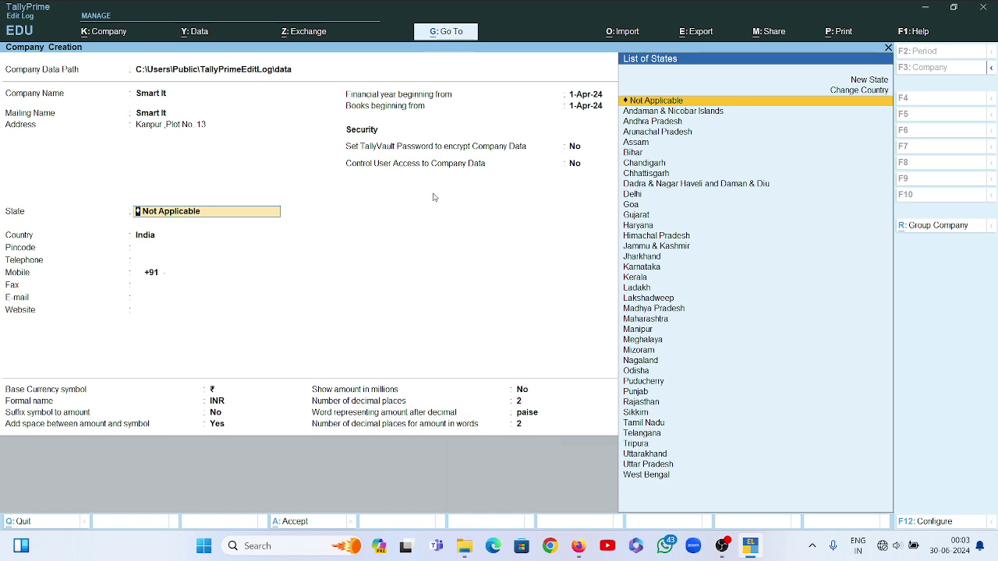
Choose Uttar Pradesh as the company's state from the List of States
key("Down")
key("Down")
key("Down")
key("Up")
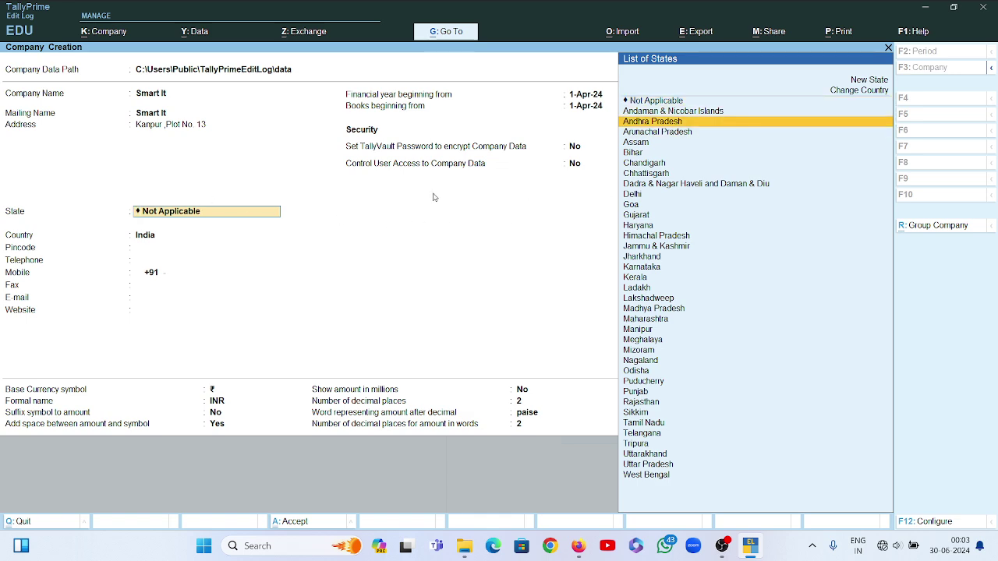
key("Down")
key("Down")
key("Down")
key("Down")
key("Down")
key("Down")
key("Down")
key("Down")
key("Down")
key("Down")
key("Down")
key("Down")
key("Down")
key("Down")
key("Down")
key("Down")
key("Down")
key("Down")
key("Down")
key("Down")
key("Down")
key("Down")
key("Down")
key("Down")
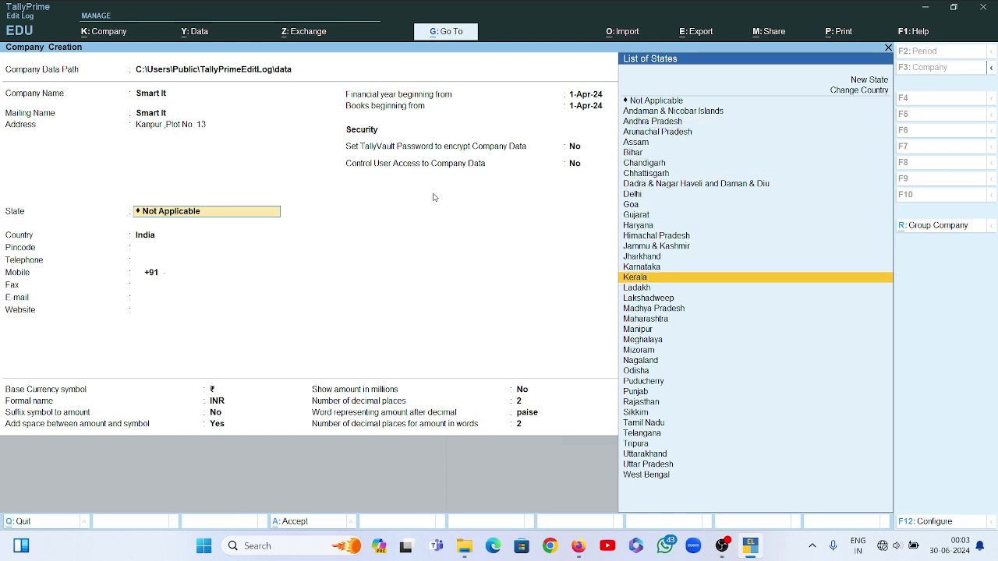
key("Down")
key("Down")
key("Down")
key("Down")
key("Down")
key("Down")
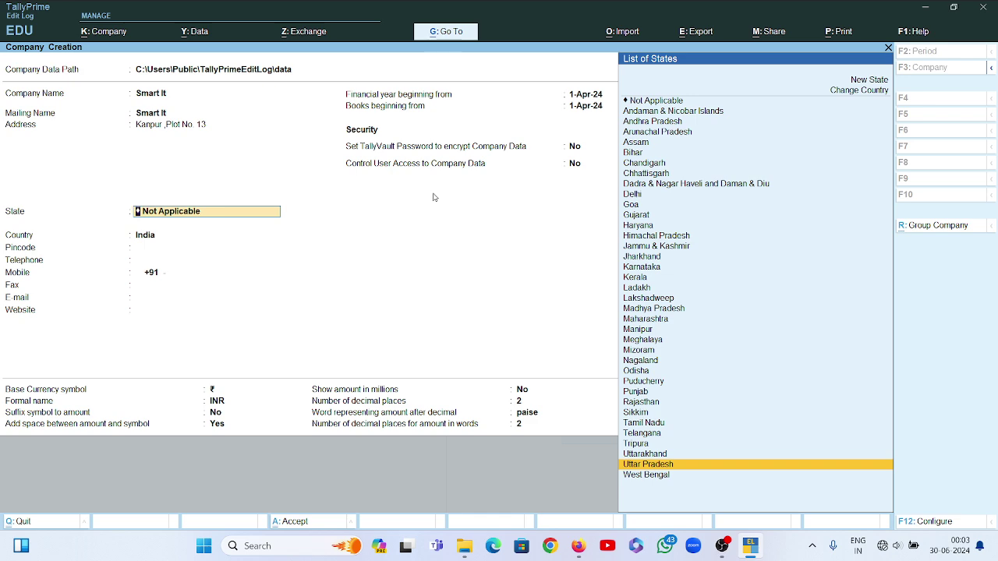
key("Return")
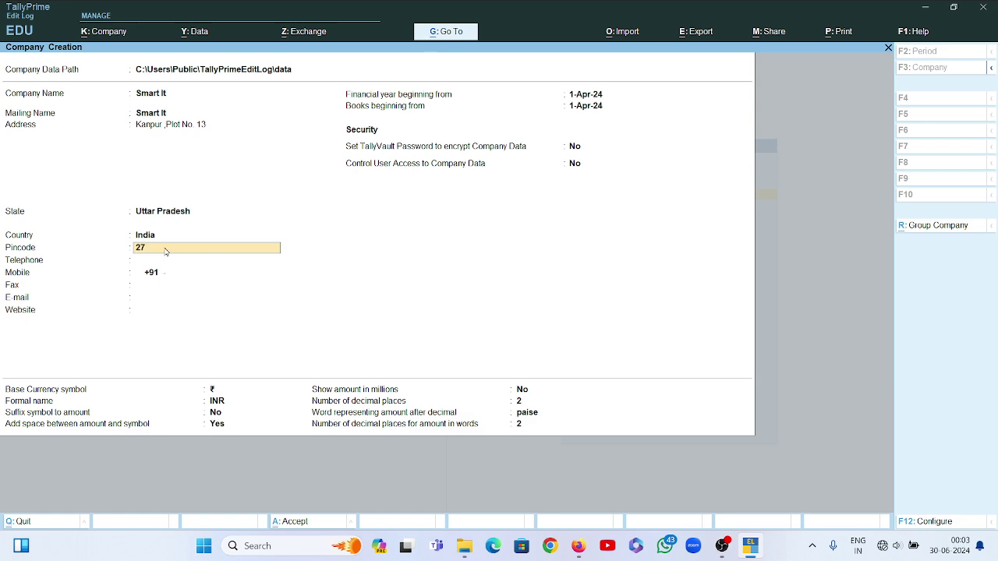
Complete the pincode and get to the mobile number field, keeping the +91 country code
type("2124")
left_click(166, 272)
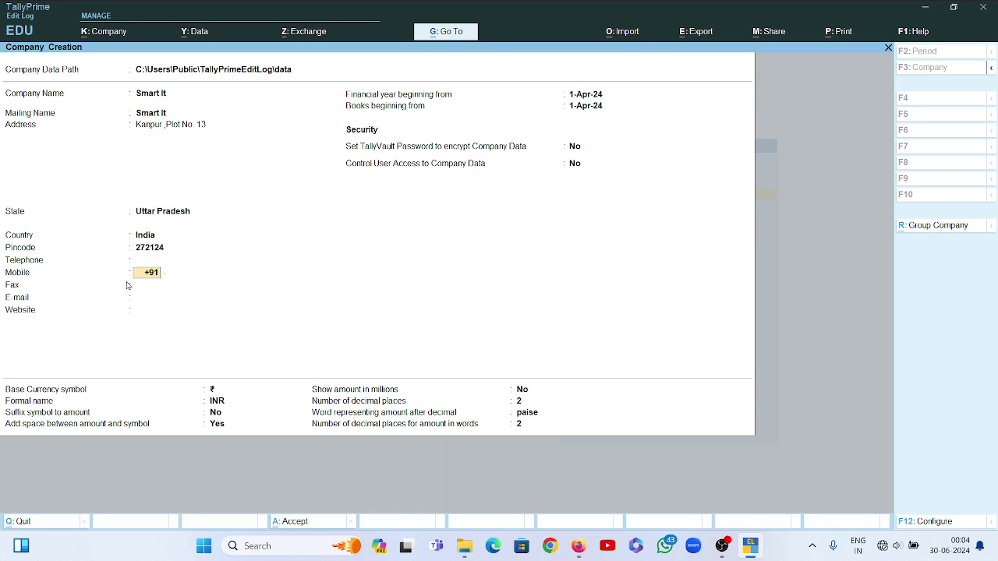
key("BackSpace")
key("BackSpace")
key("BackSpace")
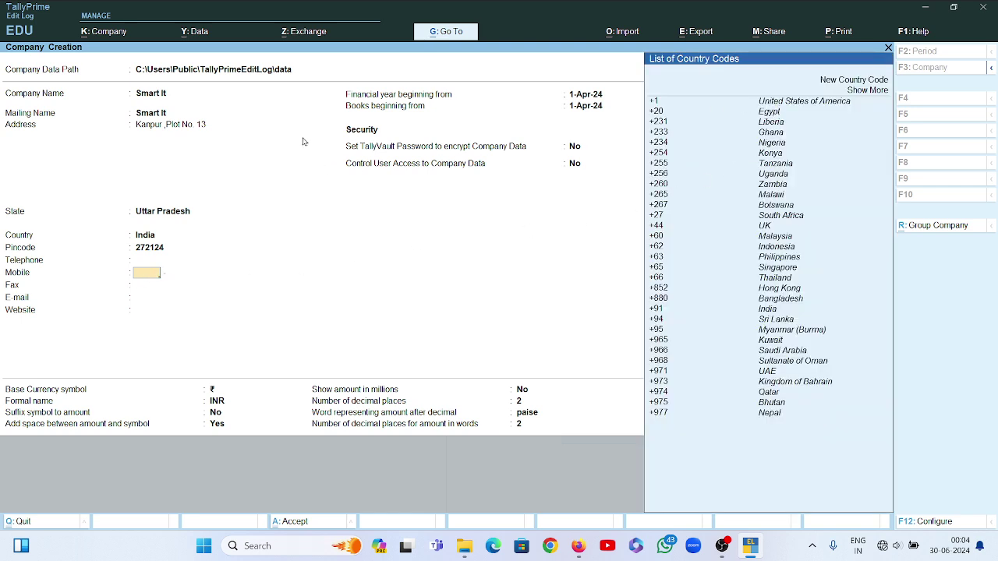
left_click(159, 127)
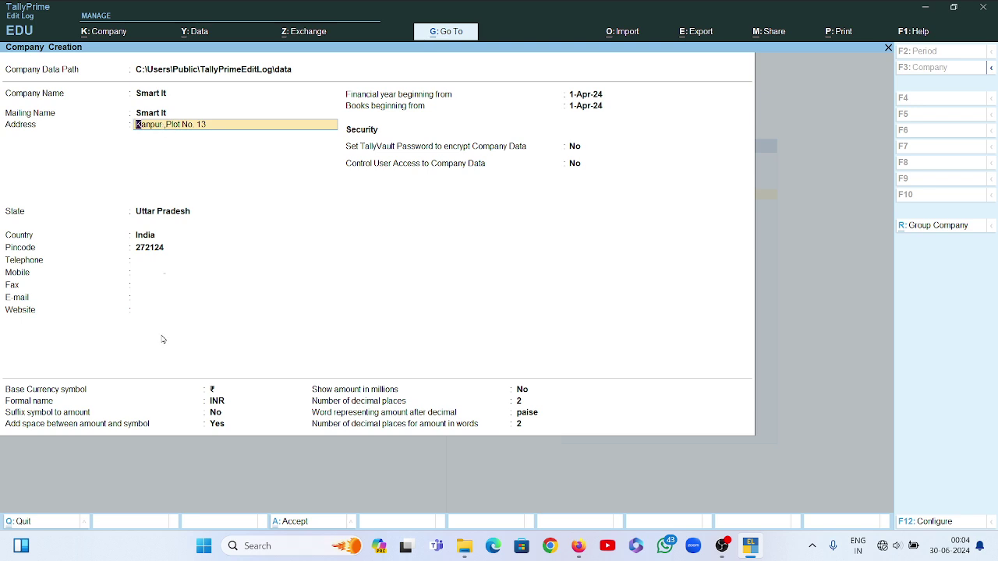
key("Return")
key("Return")
key("Return")
key("Return")
key("Return")
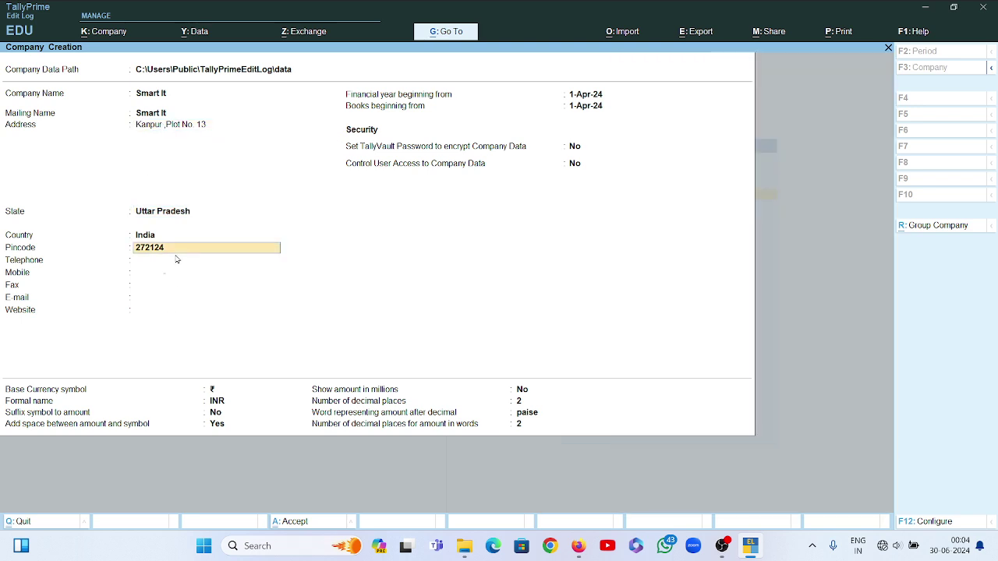
key("Return")
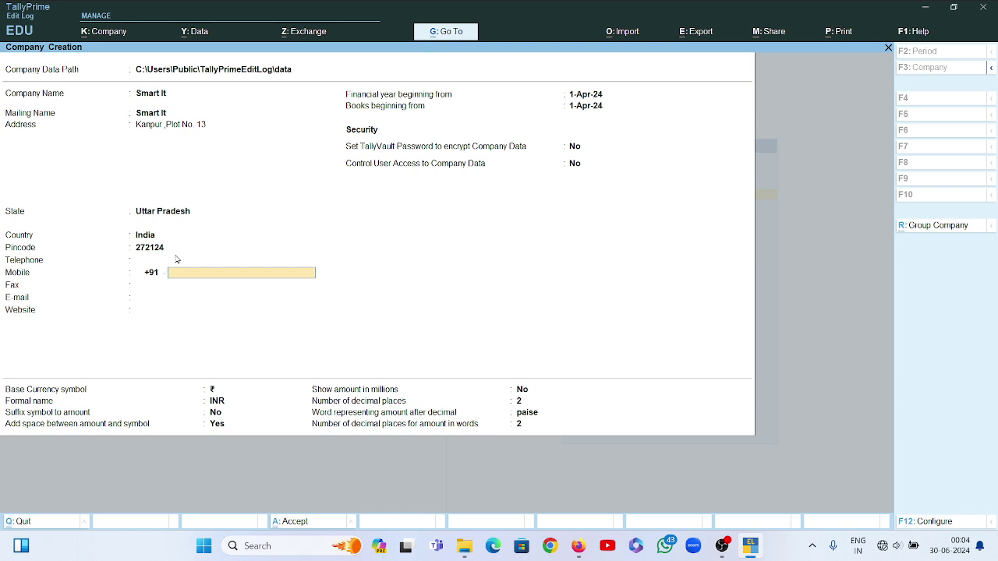
key("Return")
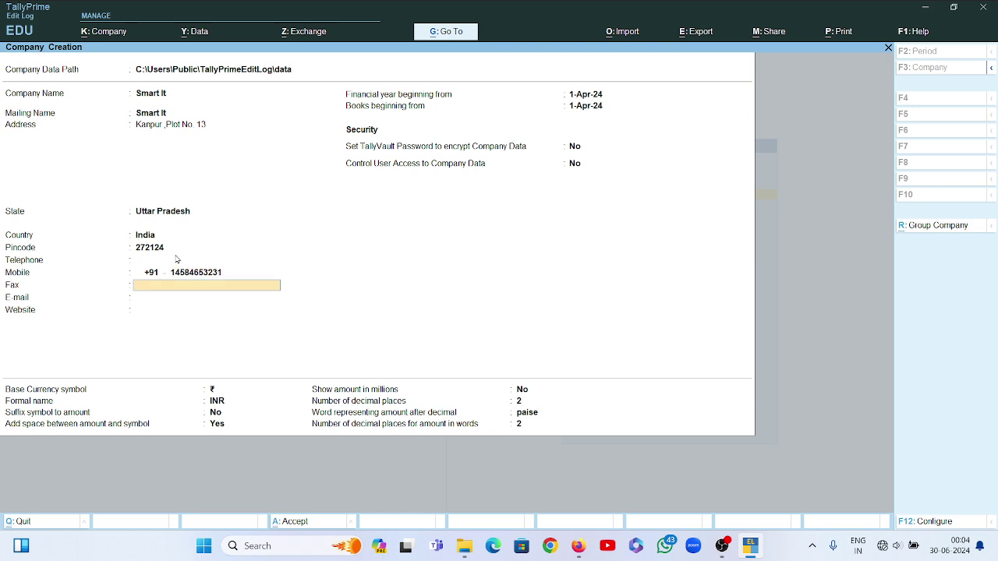
key("Return")
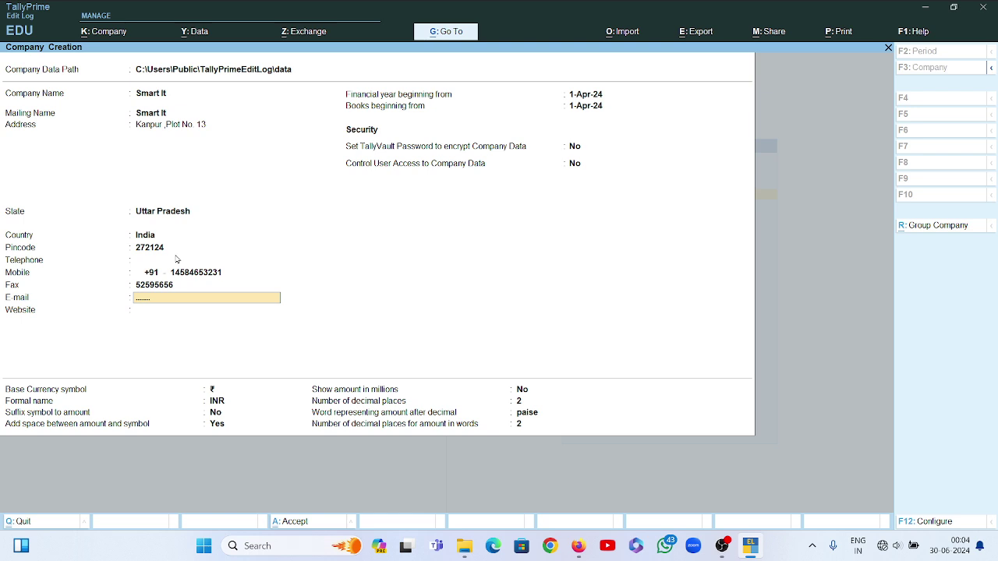
key("Return")
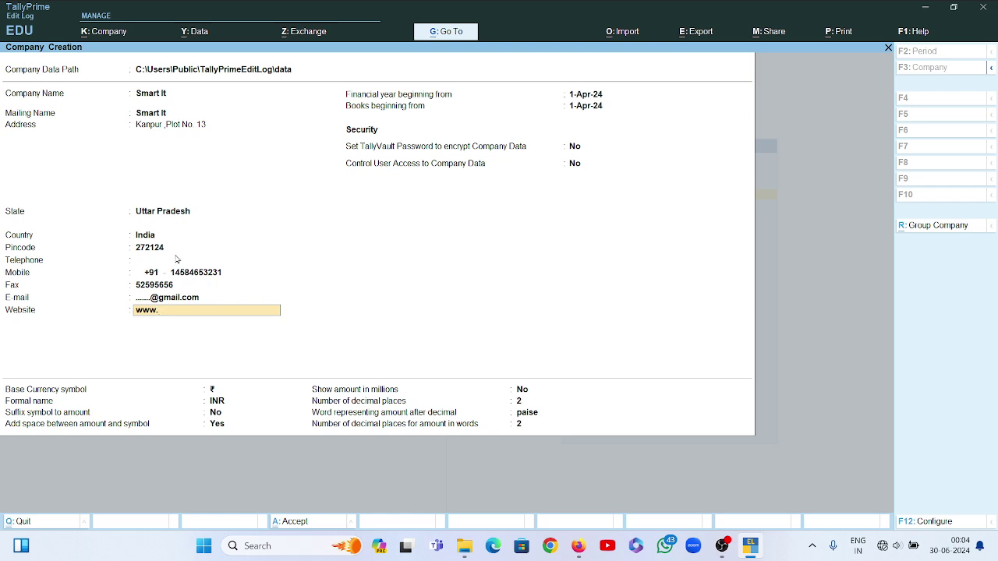
key("Return")
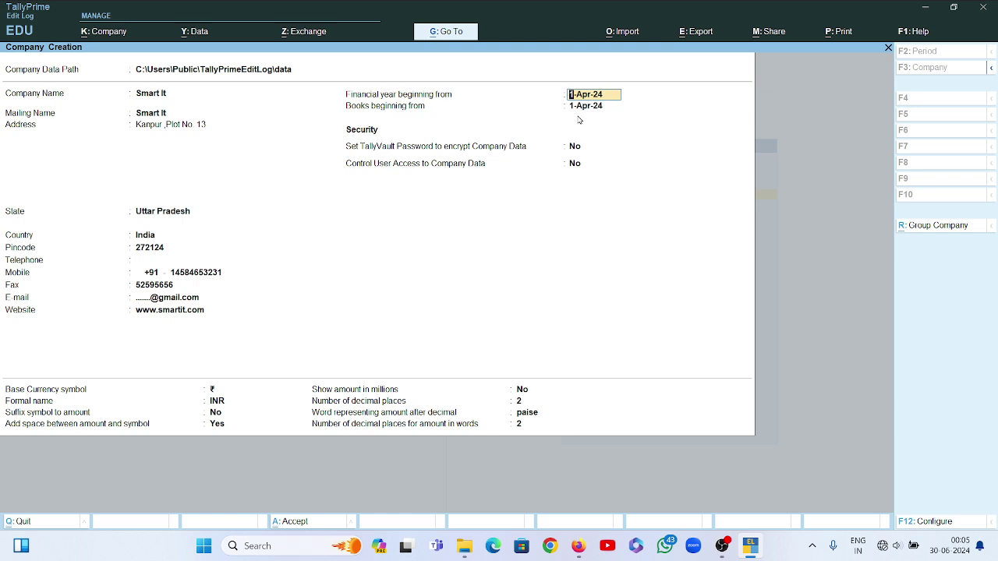
Keep 1-Apr-24 as both the financial year and books beginning dates
key("Return")
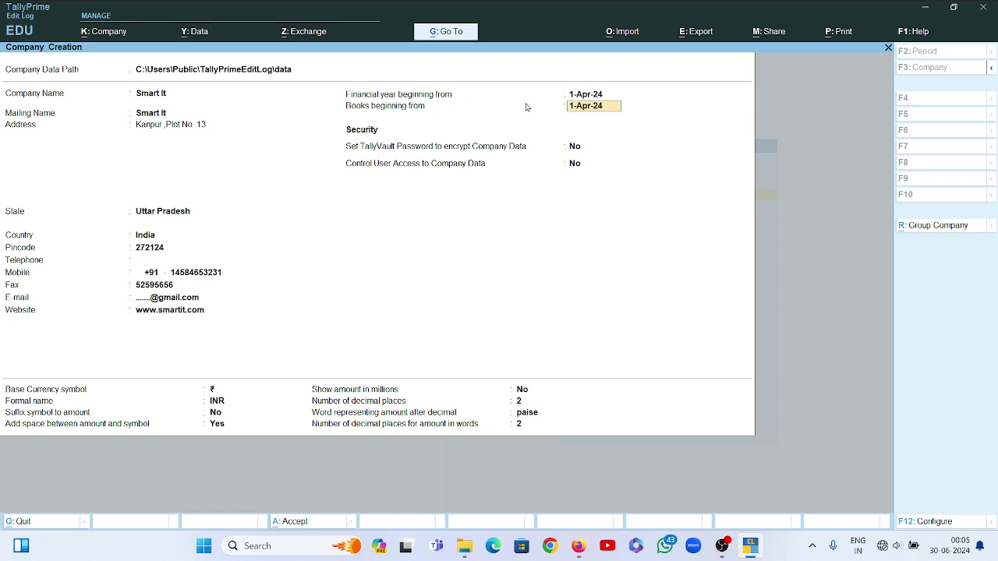
key("Up")
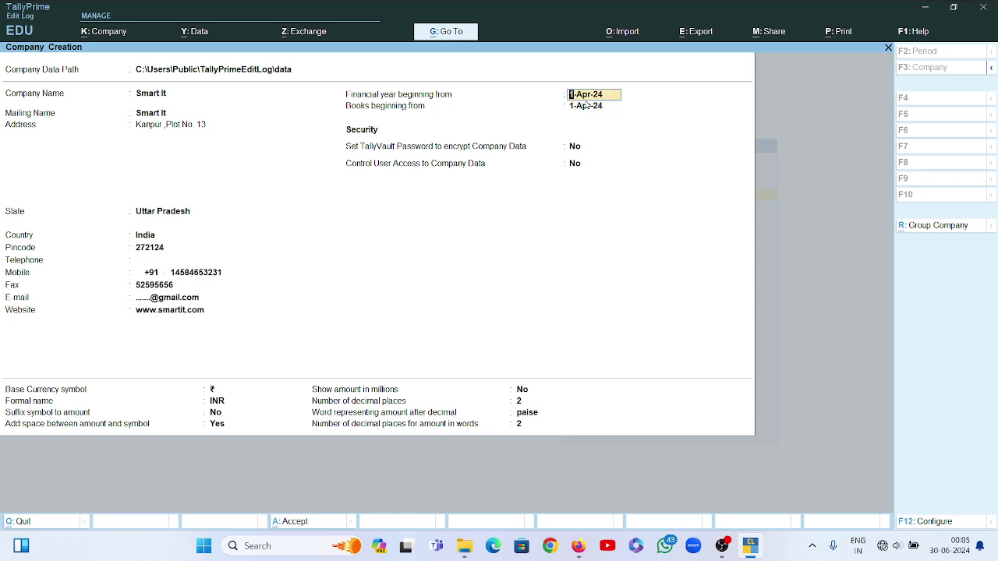
key("Return")
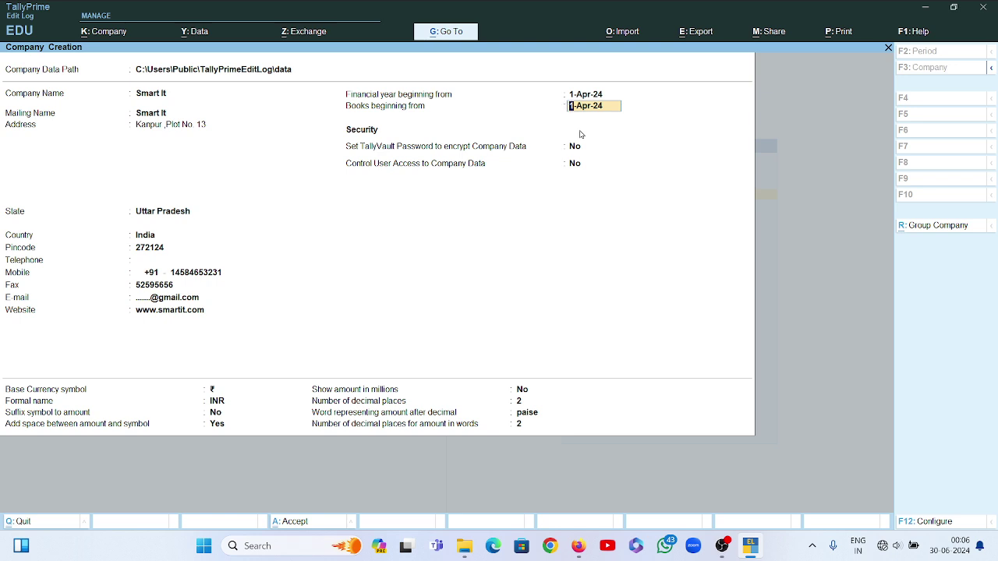
key("Return")
key("Return")
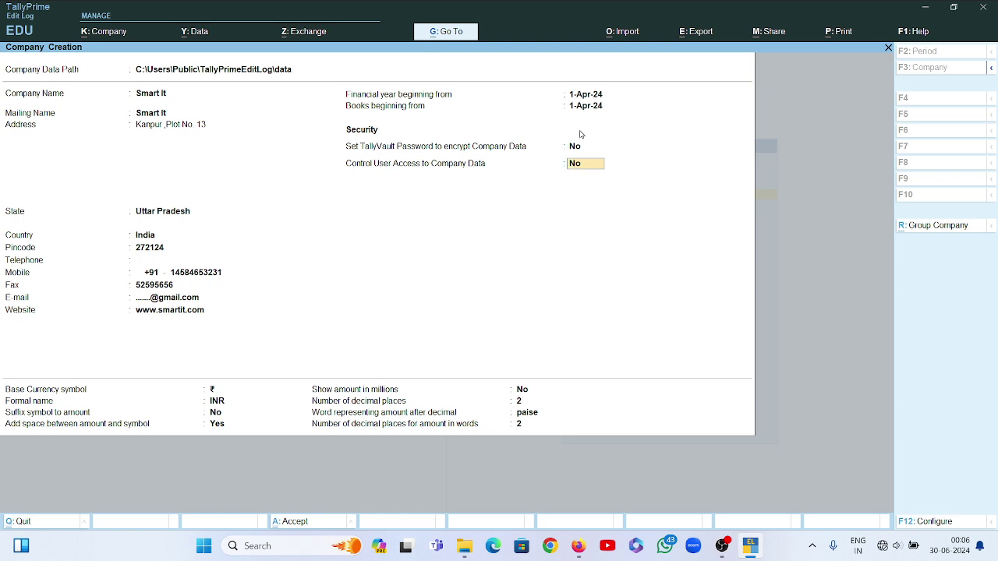
key("Return")
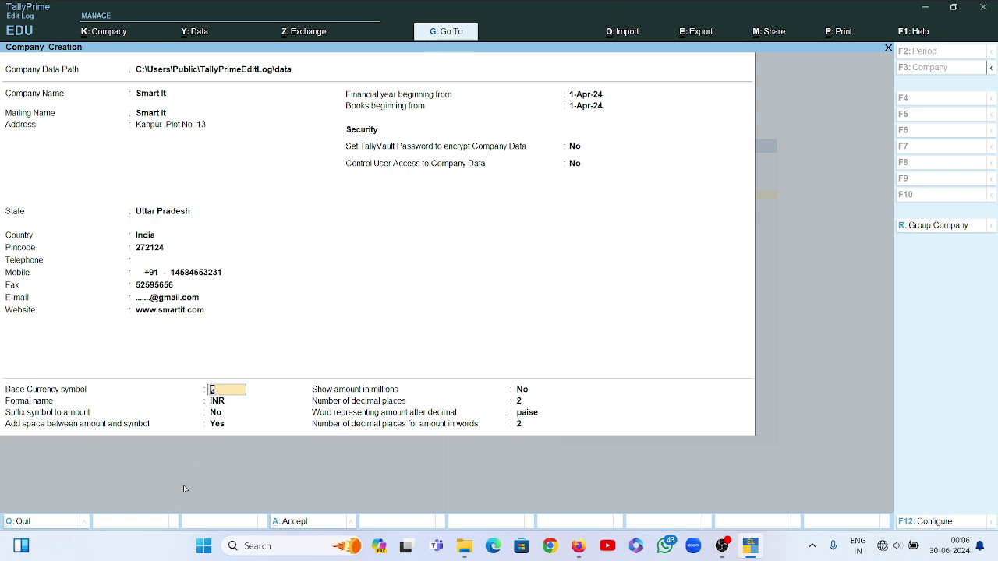
left_click(223, 400)
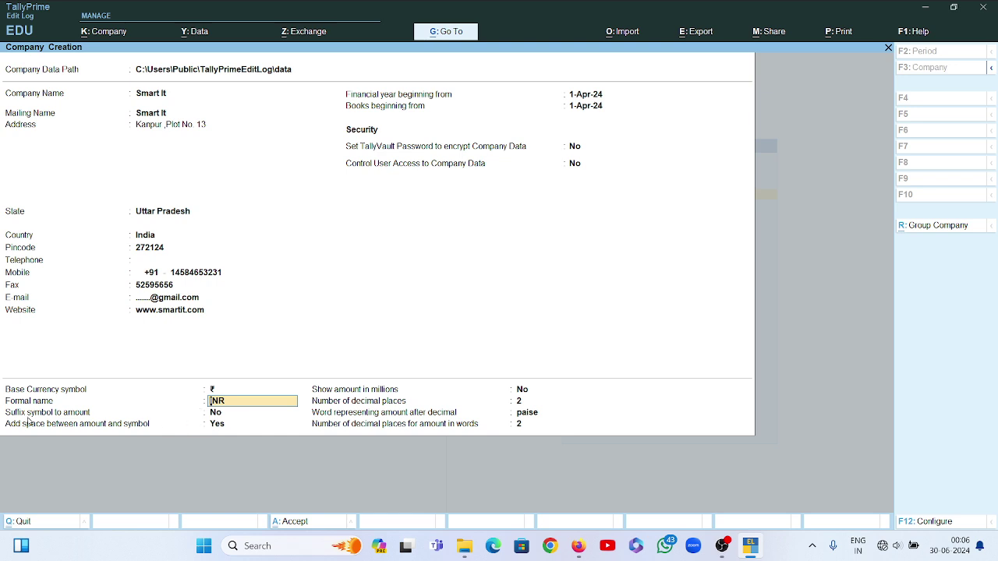
left_click(217, 414)
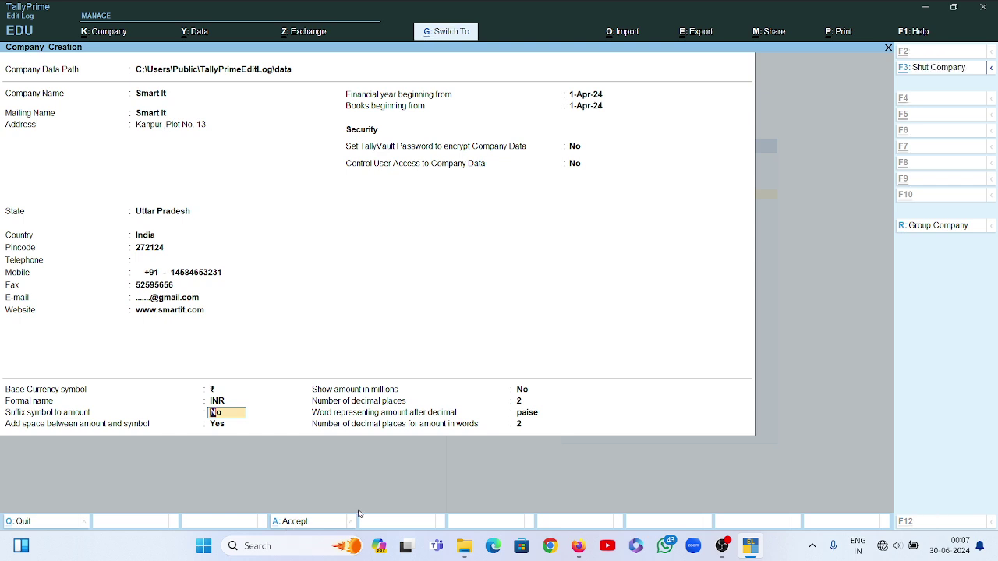
Save the Smart It company details and accept its default Company Features
key("ctrl+a")
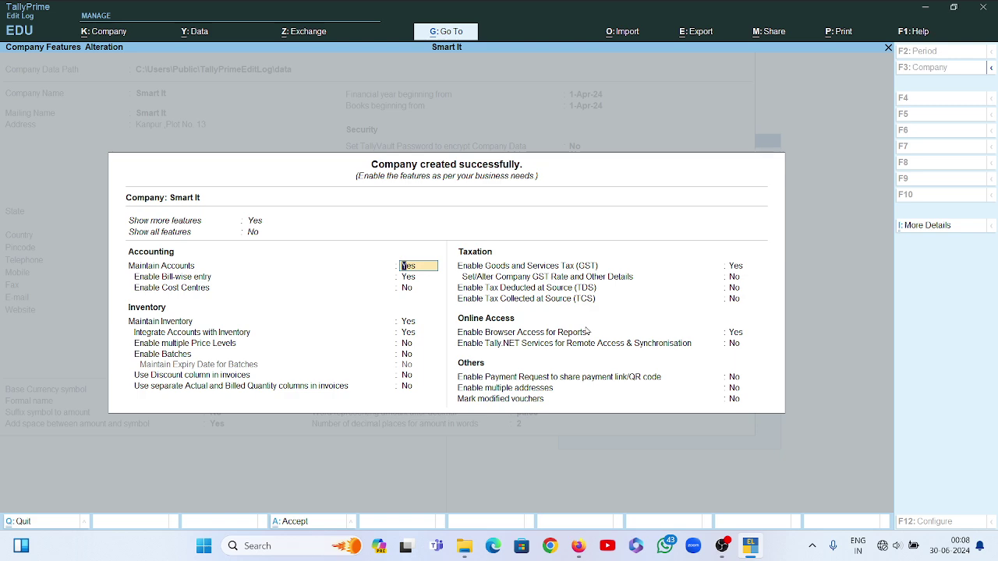
key("ctrl+a")
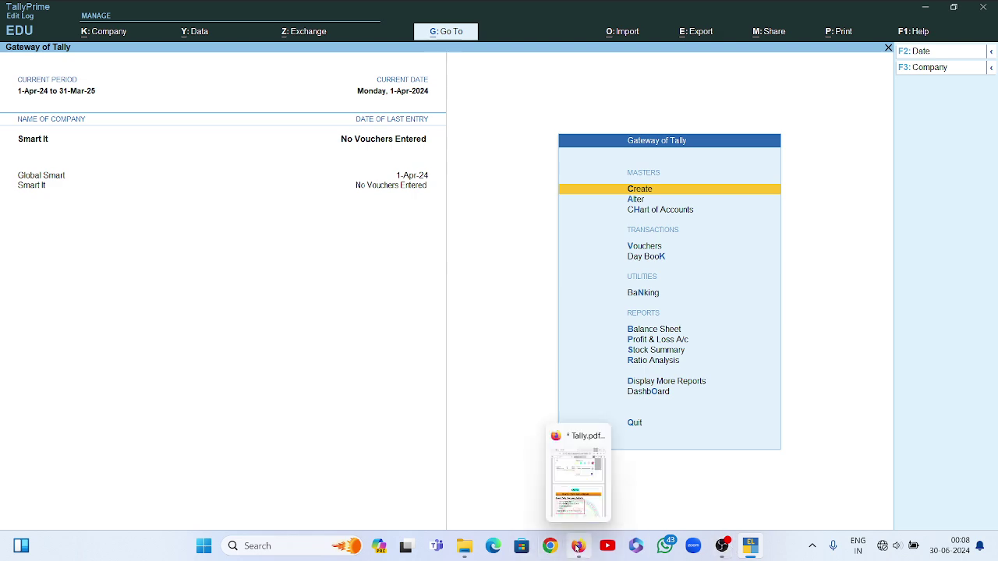
Bring the Tally.pdf notes in Firefox to the front and maximize the window
left_click(577, 545)
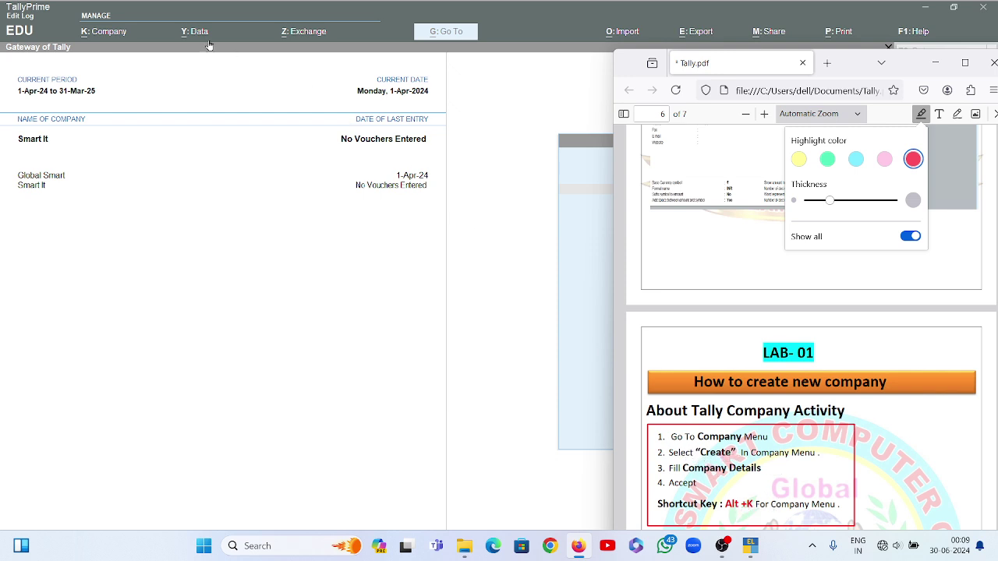
left_click(90, 29)
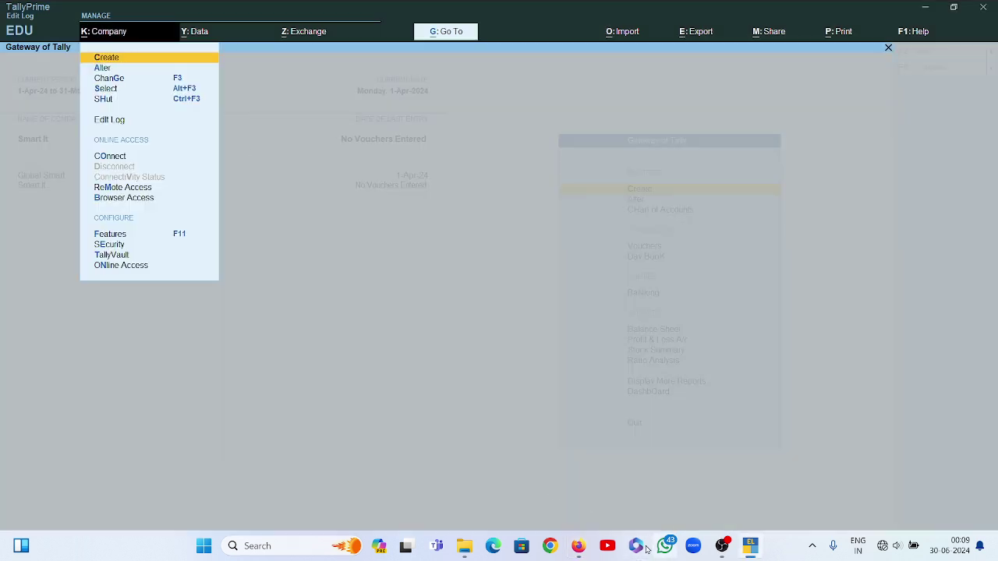
mouse_move(578, 546)
left_click(572, 463)
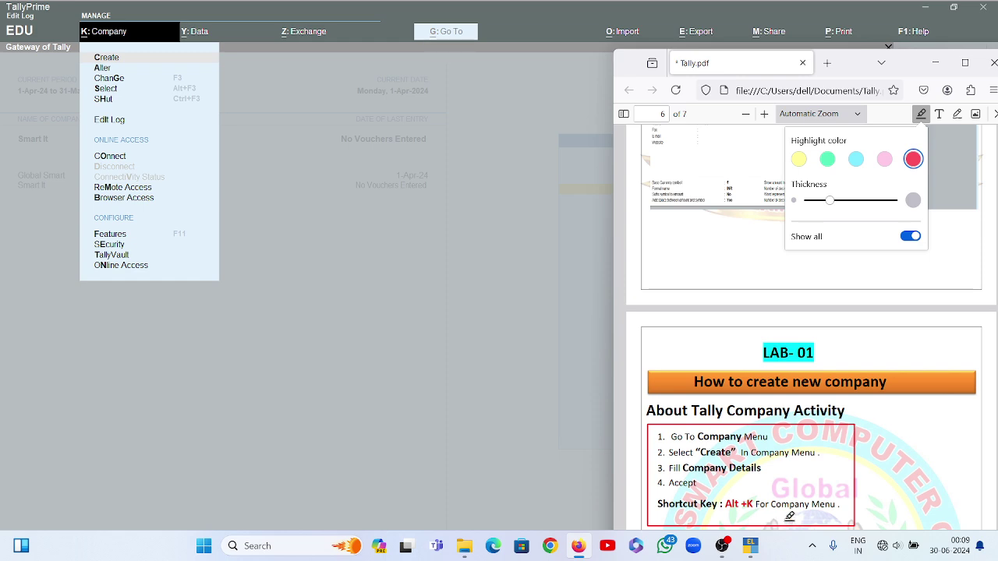
scroll(849, 386, "down", 5)
scroll(816, 416, "up", 5)
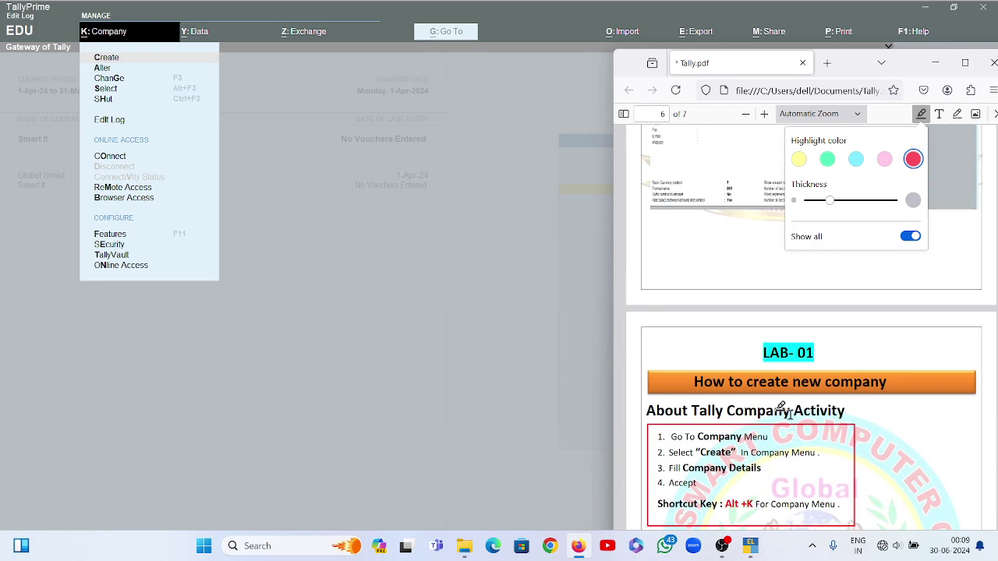
left_click(964, 63)
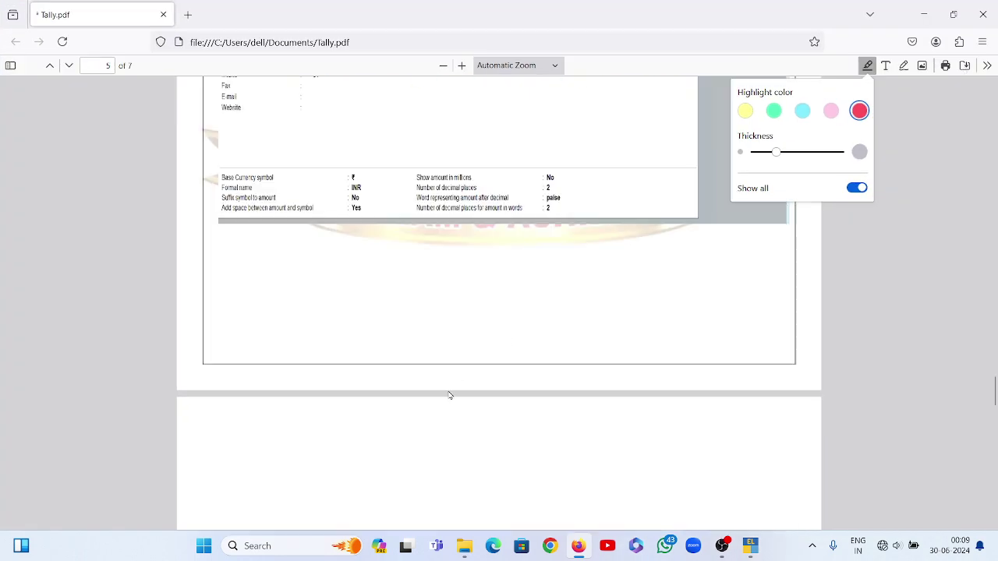
Delete the red highlight stroke beside the closing 'जय हिन्द' lines on page 6
scroll(452, 383, "down", 5)
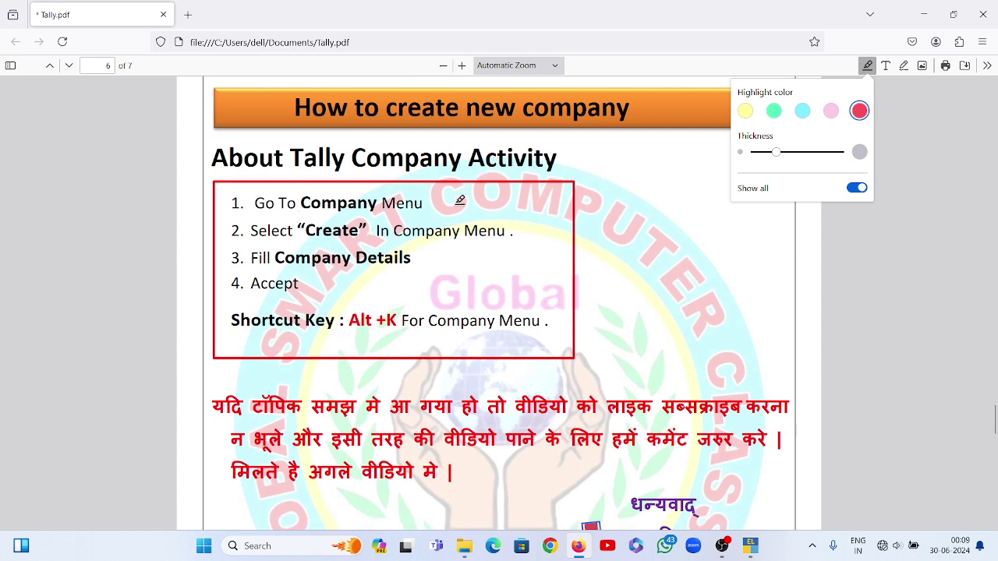
scroll(421, 327, "down", 2)
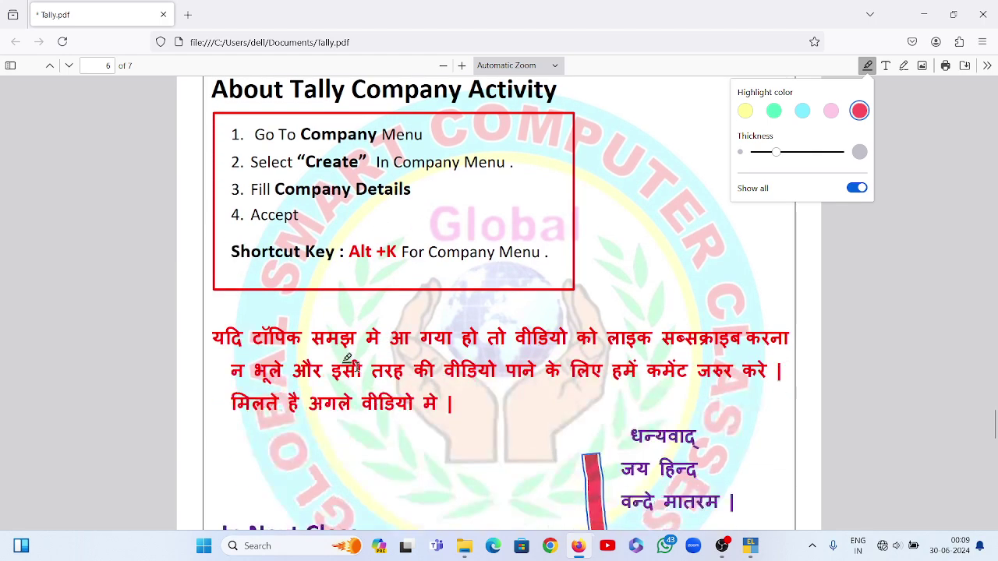
scroll(203, 323, "down", 4)
scroll(257, 312, "up", 2)
scroll(283, 306, "up", 3)
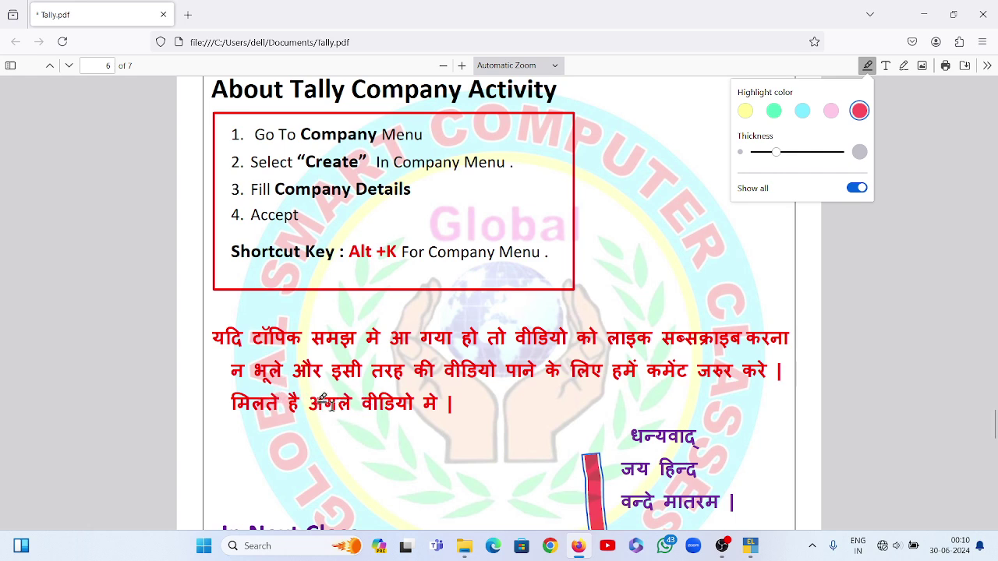
scroll(447, 409, "down", 3)
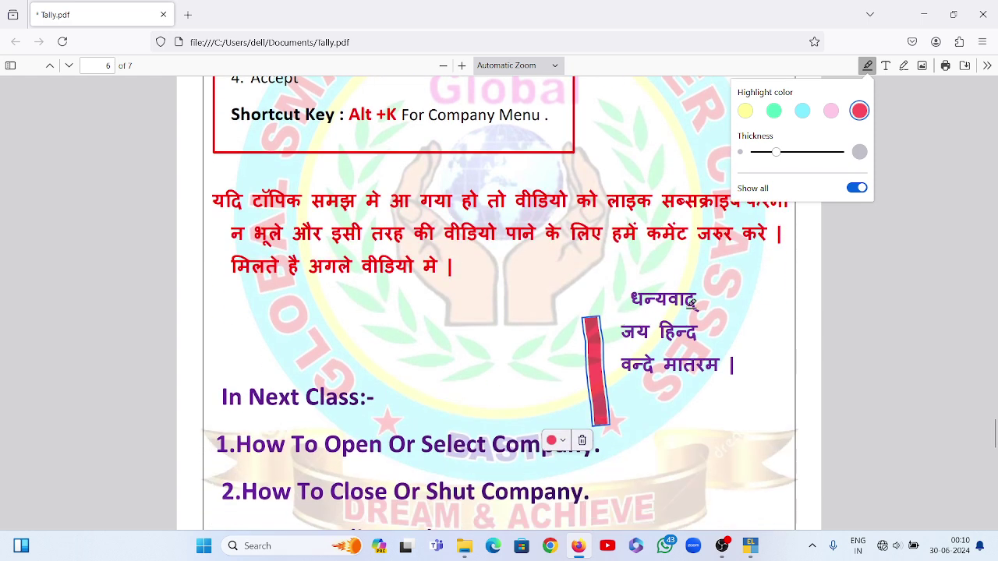
scroll(269, 345, "down", 2)
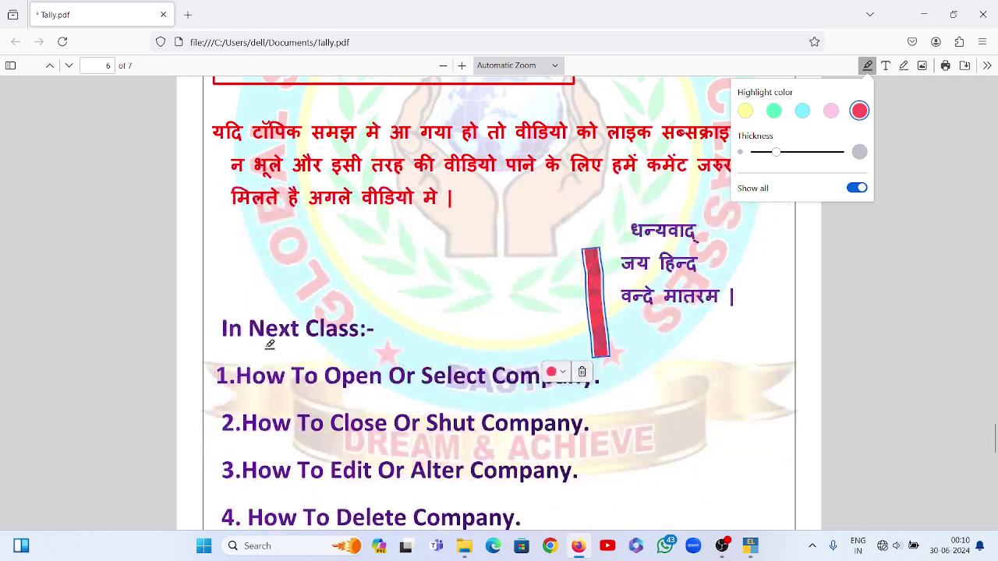
scroll(234, 274, "down", 2)
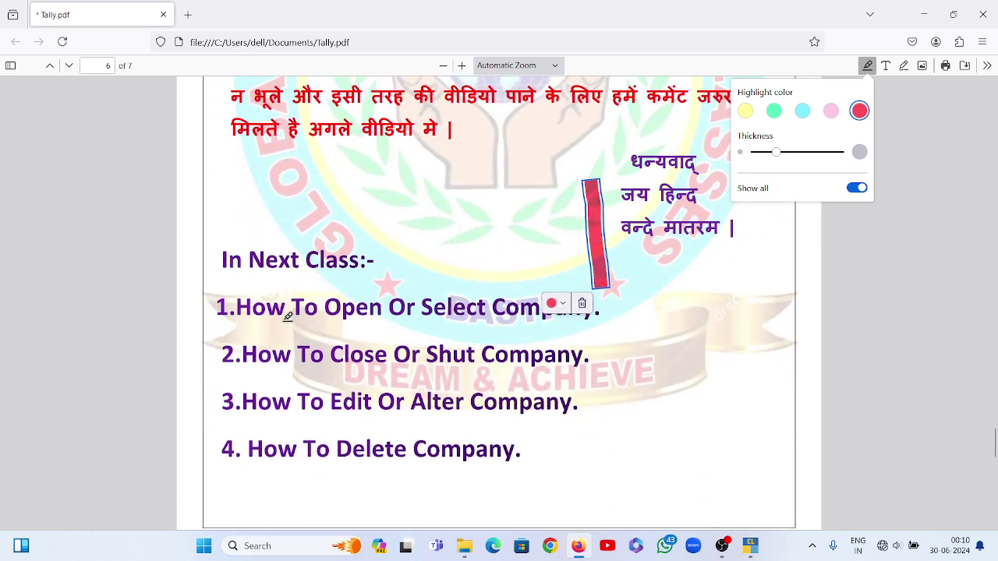
left_click(582, 303)
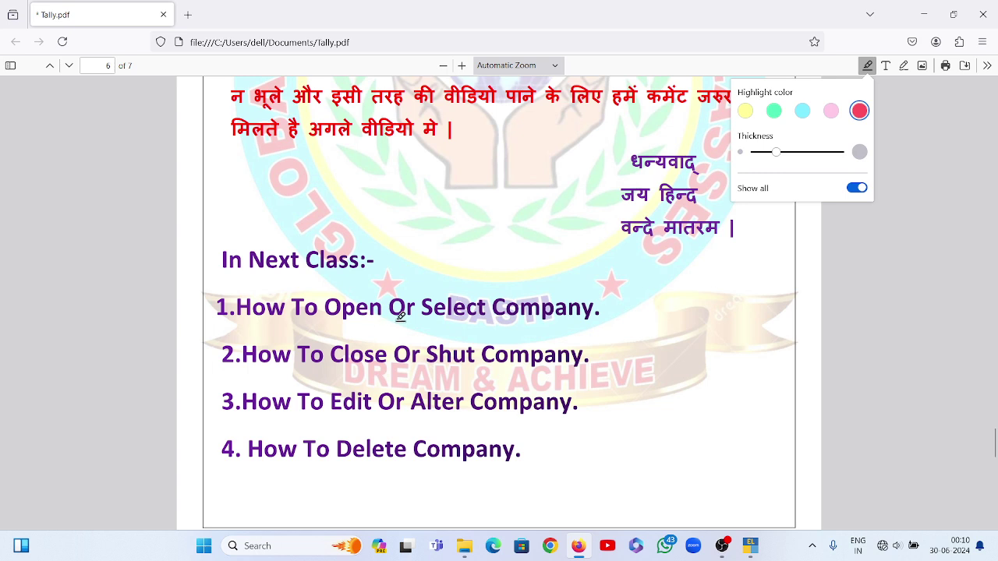